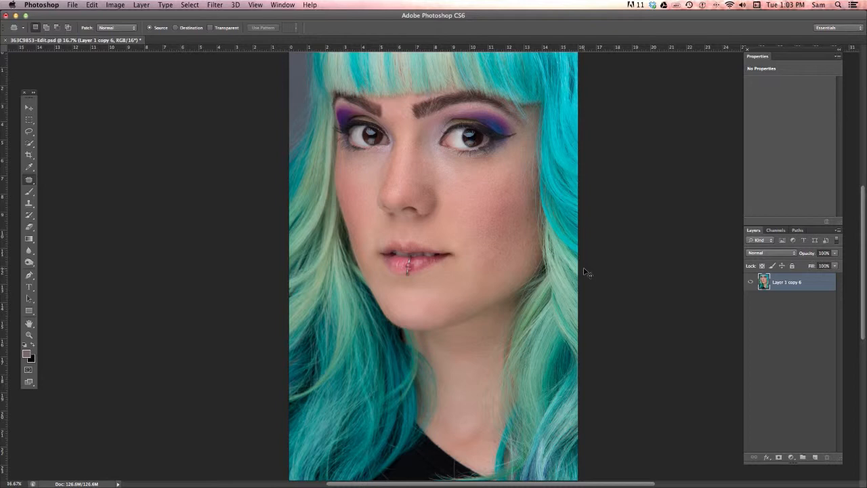
Step: Create a new layer in Overlay mode filled with the Overlay-neutral color (50% gray)
key(super+shift+n)
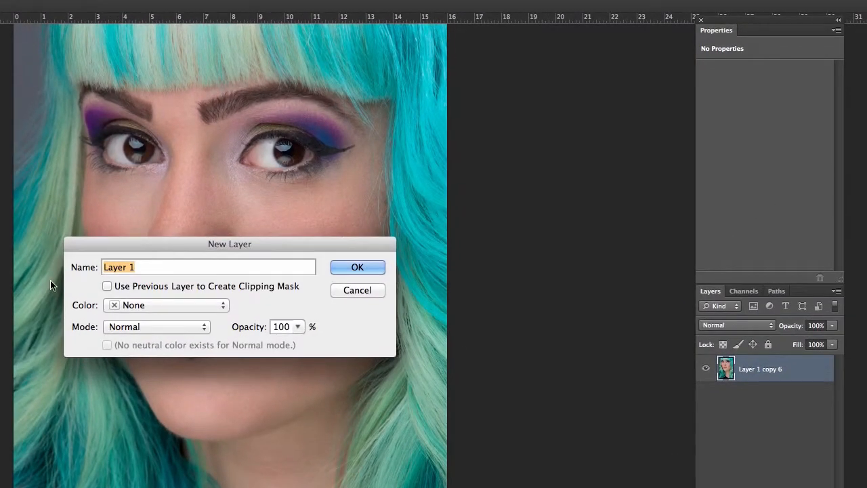
click(126, 328)
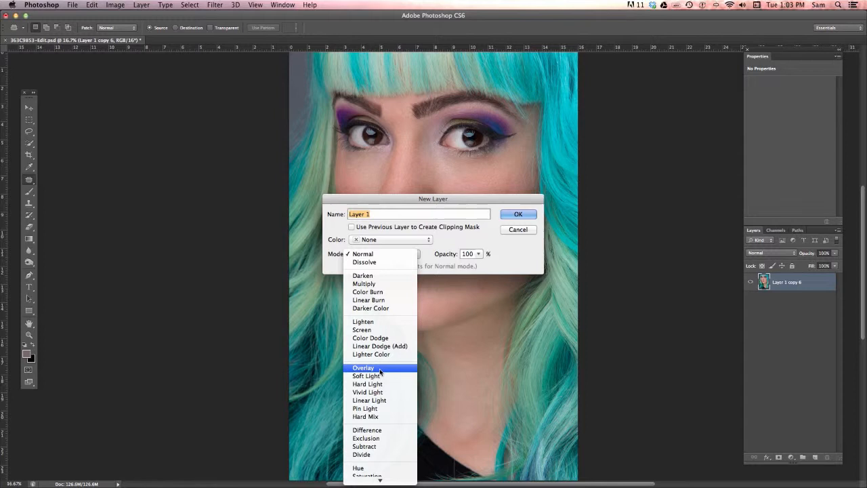
click(376, 368)
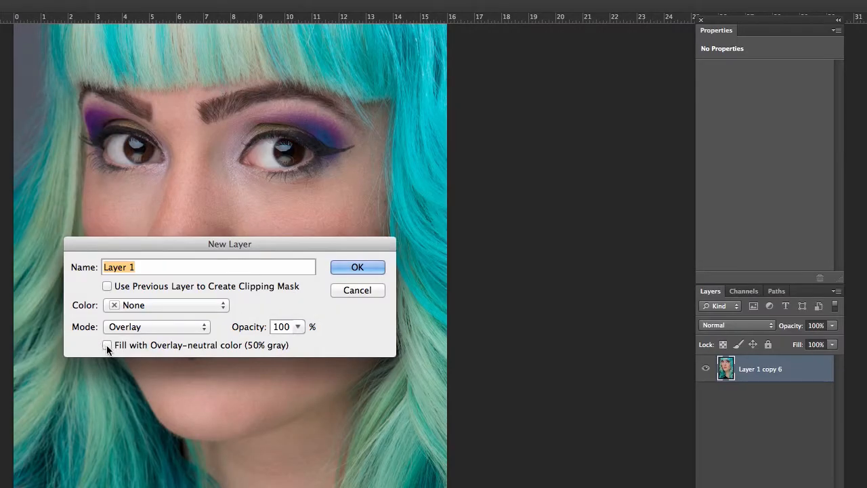
click(106, 345)
click(344, 270)
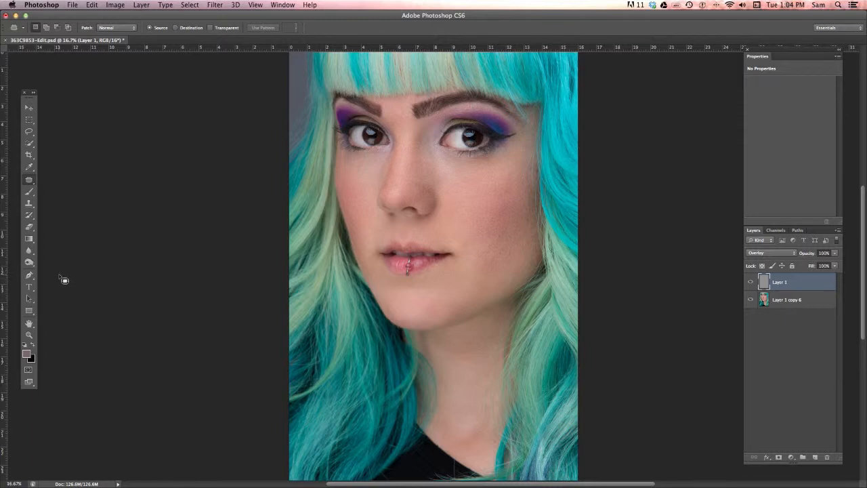
Step: Activate the Dodge tool and set its soft round brush to 0% hardness
key(o)
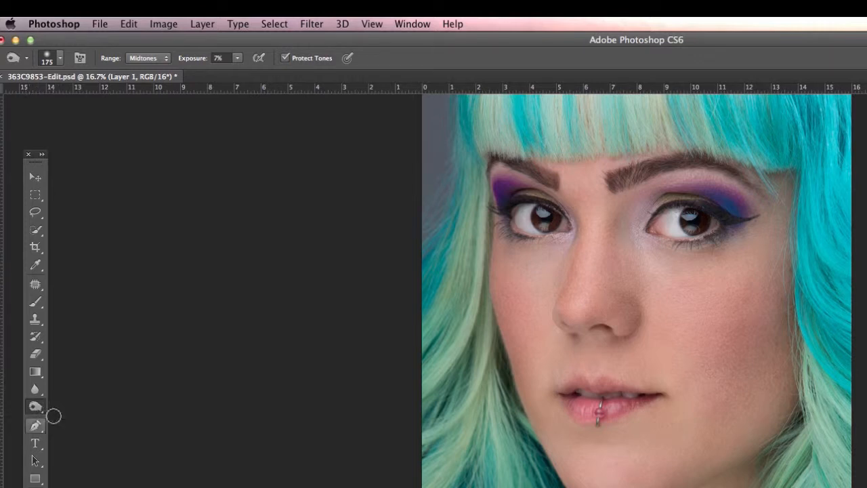
key(shift+o)
key(shift+o)
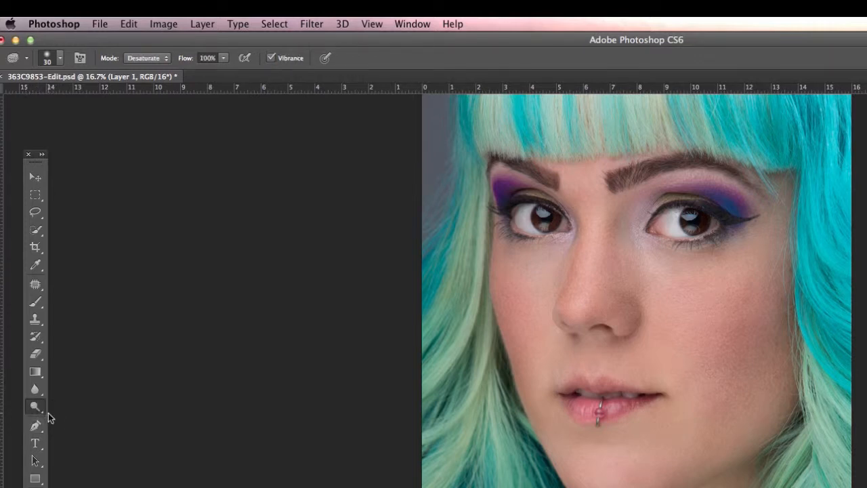
key(shift+o)
key(shift+o)
key(shift+o)
key(shift+o)
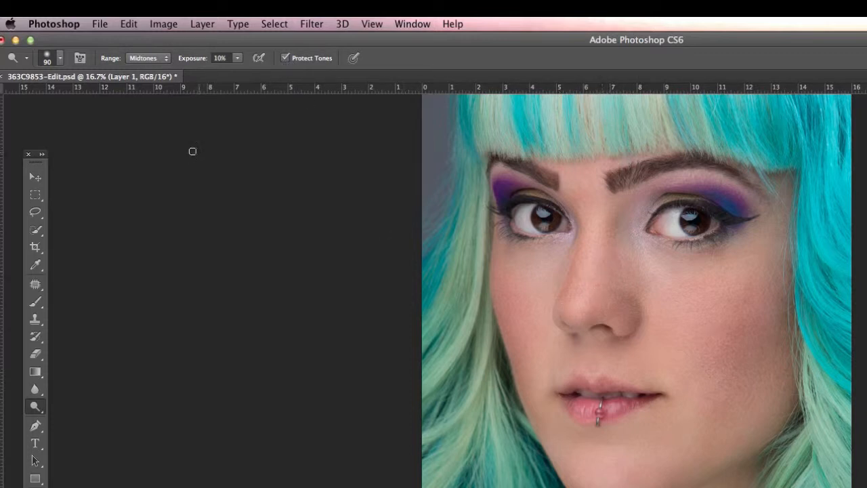
click(45, 59)
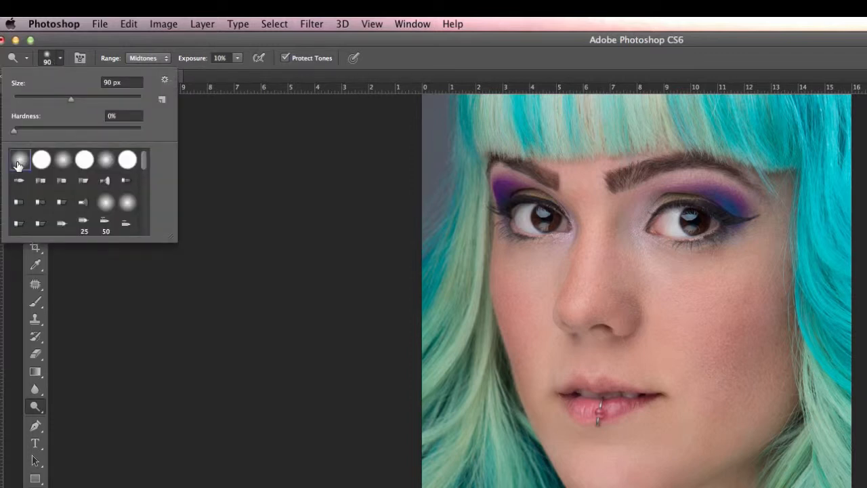
mouse_move(14, 130)
mouse_down()
mouse_move(53, 127)
mouse_move(14, 135)
mouse_up()
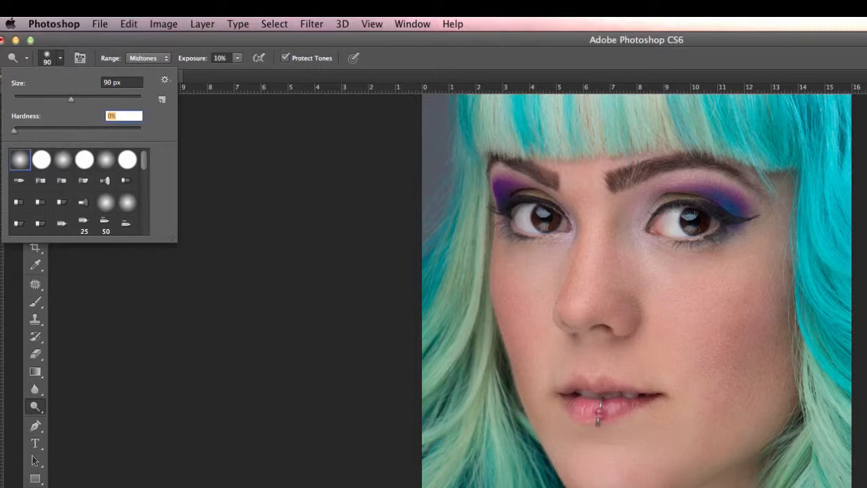
click(449, 64)
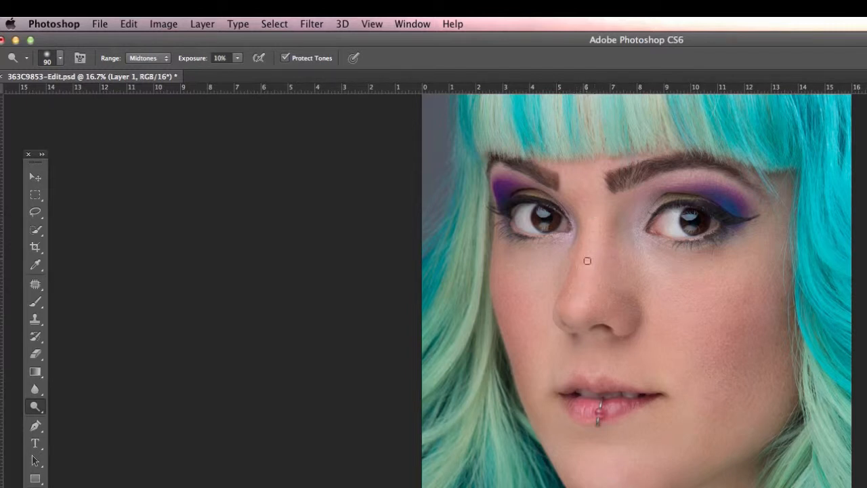
Step: Dodge highlights along the bridge of the nose and around the nostril, resizing the brush to fit each area
key(bracketright)
key(bracketright)
key(bracketright)
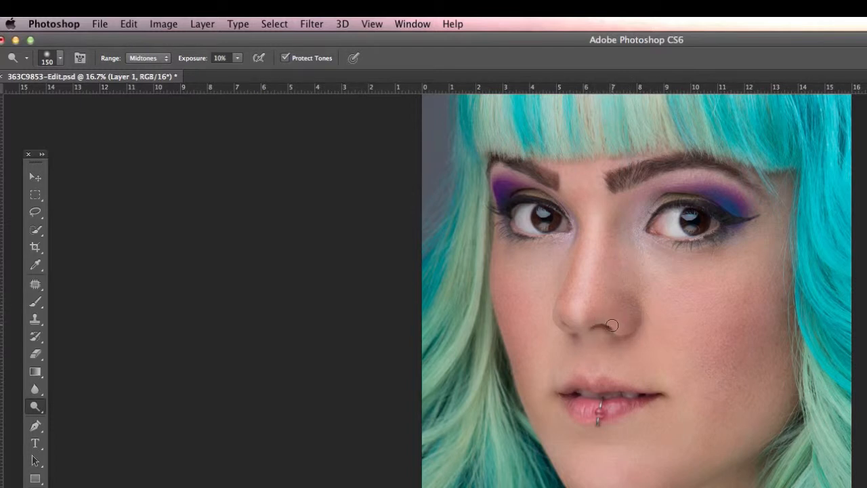
key(bracketleft)
key(bracketleft)
key(bracketleft)
key(bracketleft)
key(bracketright)
key(bracketright)
key(bracketright)
key(bracketright)
key(bracketright)
key(bracketleft)
key(bracketleft)
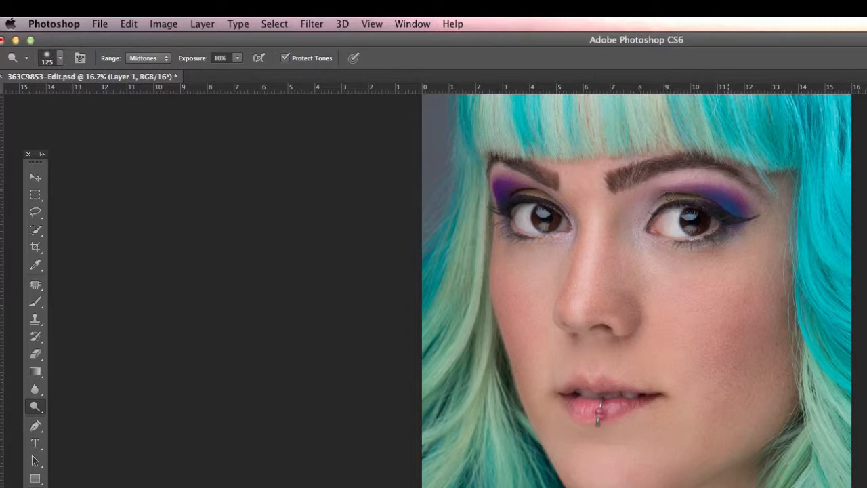
Step: Dodge fine highlights around the brow bones and eyelids with a small brush, adjusting its size as needed
key(bracketleft)
key(bracketleft)
key(bracketleft)
key(bracketleft)
key(bracketright)
key(bracketright)
key(bracketright)
key(bracketleft)
key(bracketleft)
key(bracketleft)
Step: Enlarge the Dodge brush to 500 px and lighten the cheeks
key(bracketright)
key(bracketright)
key(bracketright)
key(bracketright)
key(bracketright)
key(bracketright)
key(bracketright)
key(bracketright)
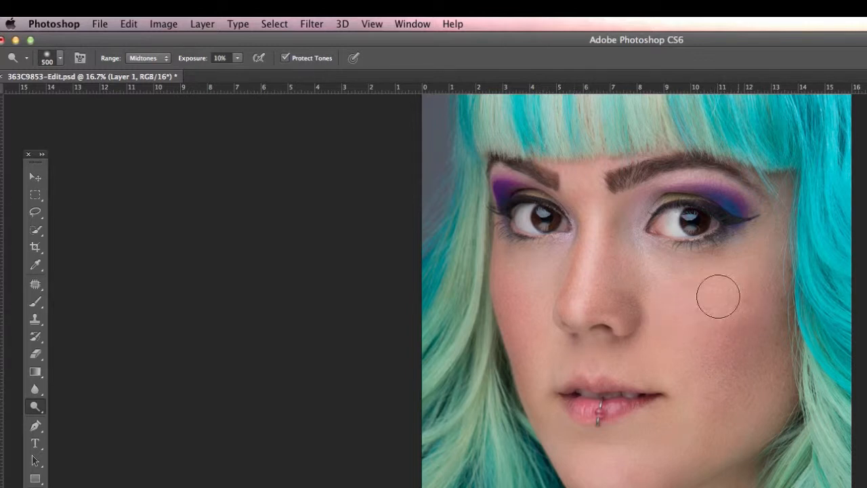
mouse_move(688, 309)
mouse_down()
mouse_move(680, 307)
mouse_move(709, 313)
mouse_move(686, 311)
mouse_up()
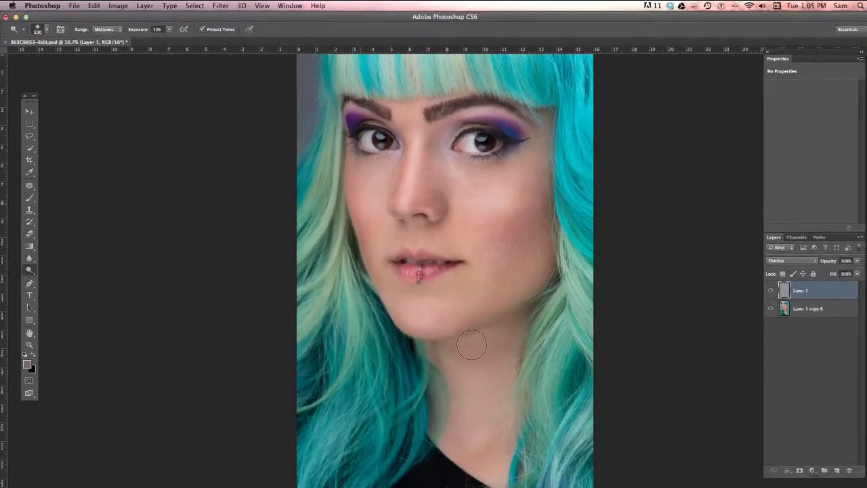
Step: Dodge a highlight onto the center of the chin and toggle Layer 1's visibility to compare the highlights
key(bracketright)
key(bracketright)
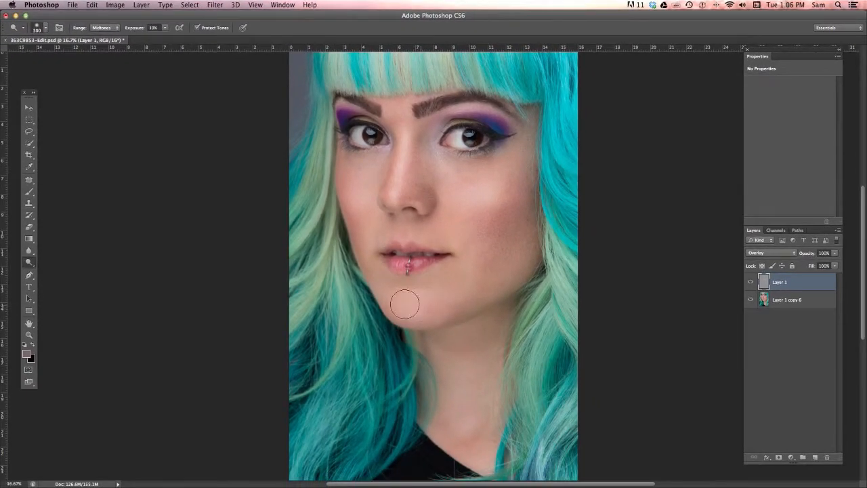
drag(413, 301, 407, 303)
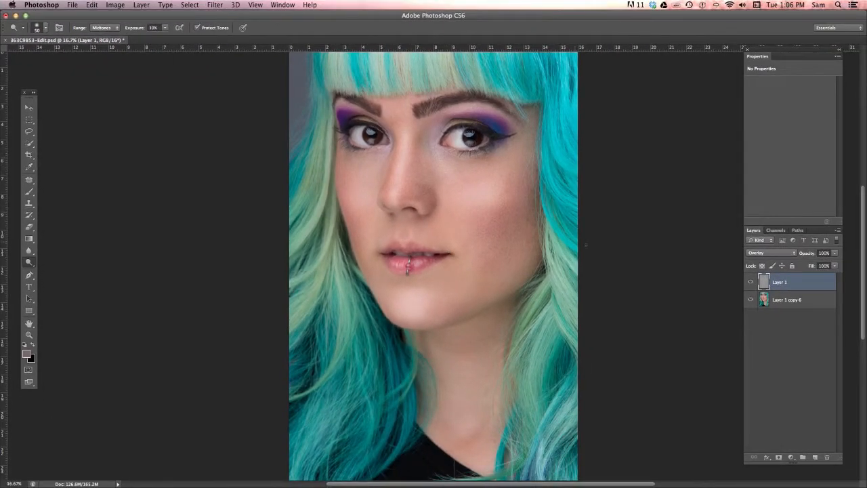
click(751, 281)
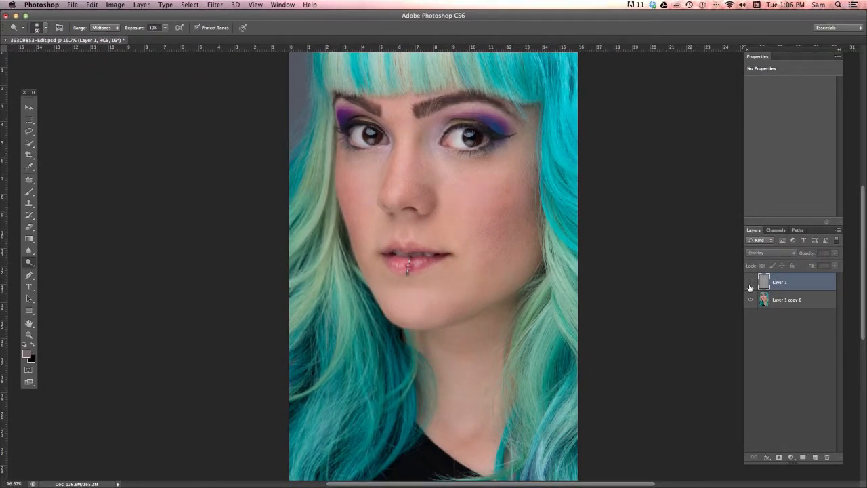
click(750, 282)
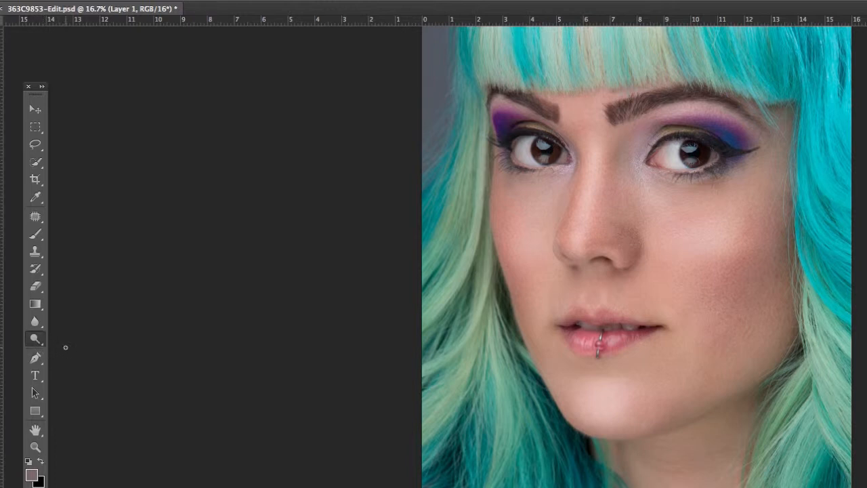
Step: Switch to the Burn tool and darken the hollow below the cheekbone, resizing the brush to fit
key(shift+o)
key(shift+o)
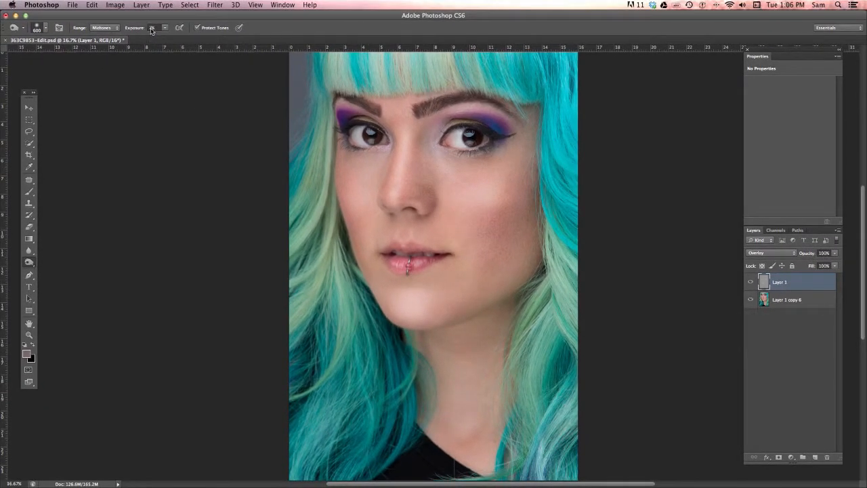
key(bracketleft)
key(bracketleft)
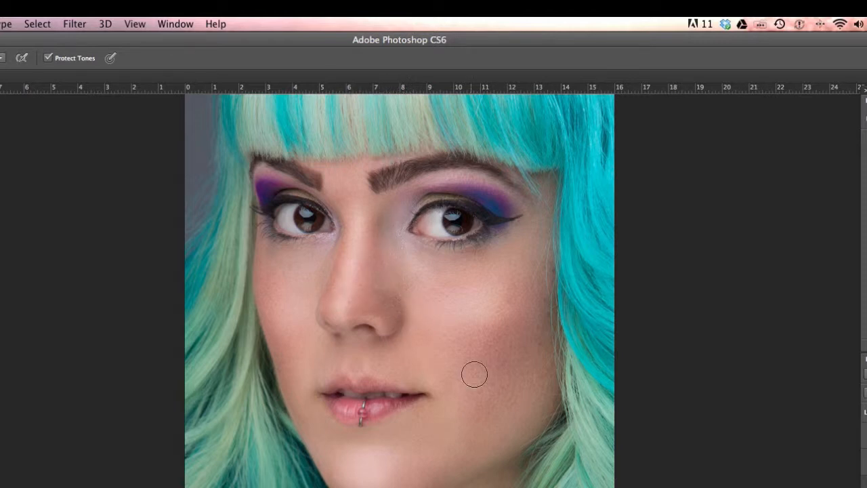
key(bracketright)
key(bracketright)
key(bracketright)
key(bracketright)
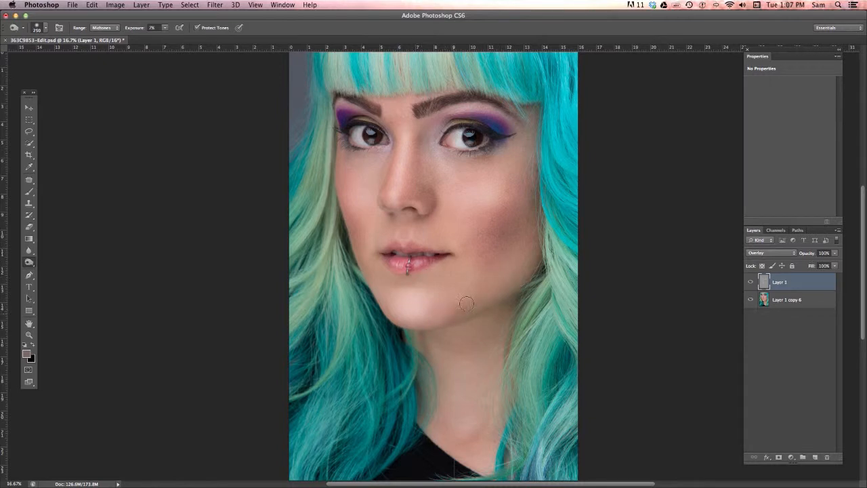
Step: Burn the outer edge of the face beside the hair, from the cheek up to the temple, with an enlarged brush
key(bracketright)
key(bracketright)
key(bracketright)
key(bracketright)
key(bracketright)
key(bracketright)
key(bracketright)
mouse_move(536, 250)
mouse_down()
mouse_move(550, 119)
mouse_move(530, 102)
mouse_up()
Step: Reduce the Burn brush for smaller facial shadows, then undo and redo the last stroke to compare it
key(bracketleft)
key(bracketleft)
key(bracketleft)
key(bracketleft)
key(bracketleft)
key(bracketleft)
key(bracketleft)
key(bracketleft)
key(super+z)
key(super+z)
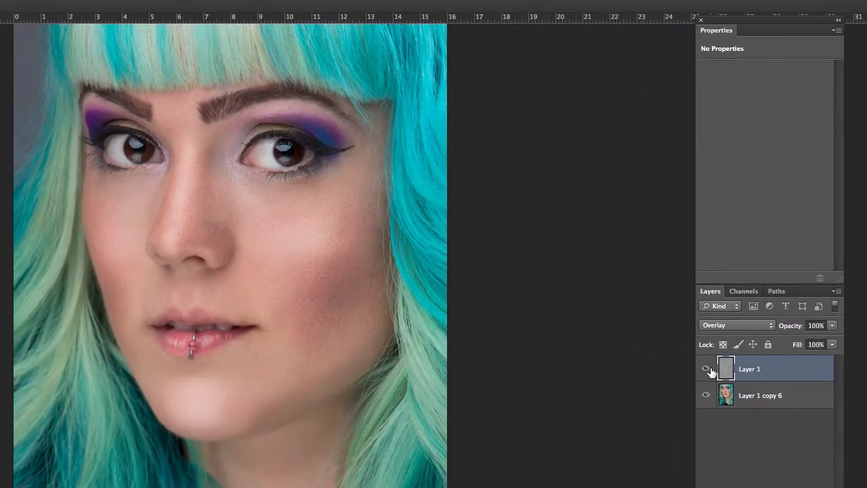
Step: Toggle Layer 1's visibility repeatedly to compare the face with and without the dodging and burning
click(750, 284)
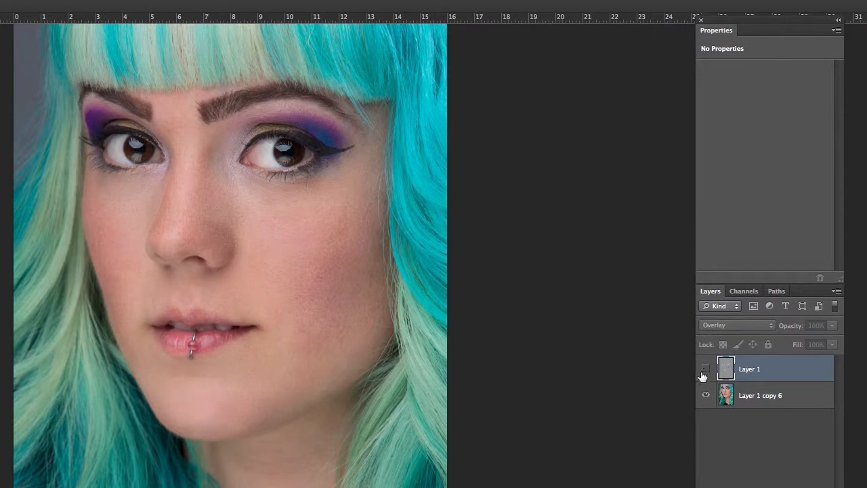
click(707, 370)
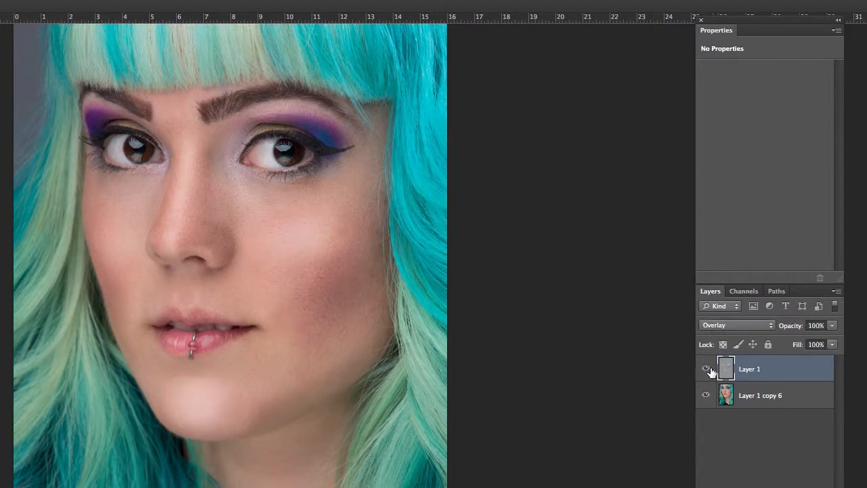
click(706, 369)
click(705, 369)
click(706, 370)
Step: Hide Layer 1 copy 6 and apply a Gaussian Blur with a 36.0 pixel radius to Layer 1, comparing the preview
click(706, 395)
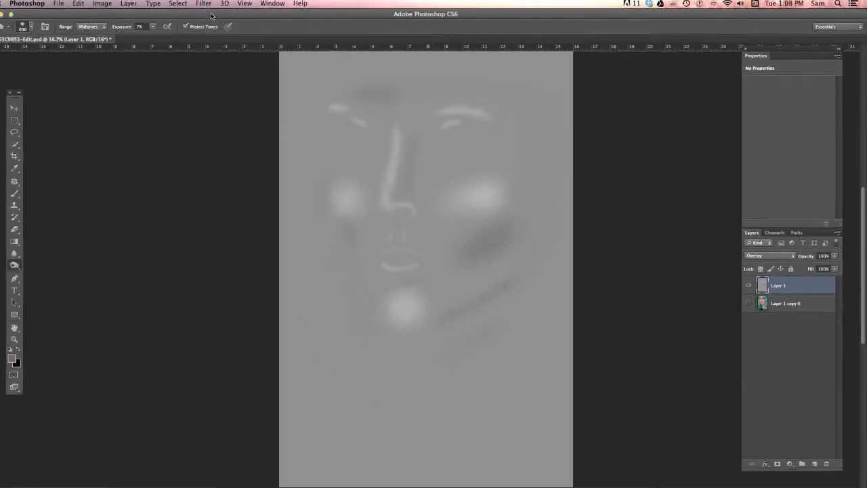
click(214, 5)
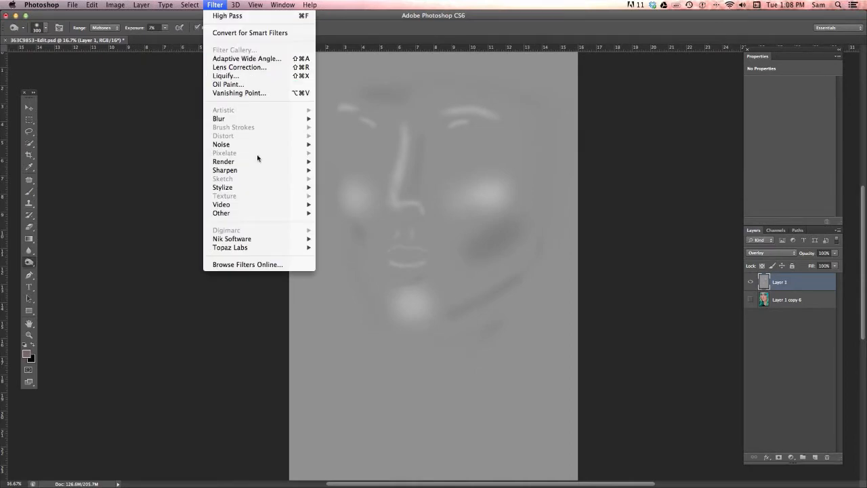
mouse_move(254, 120)
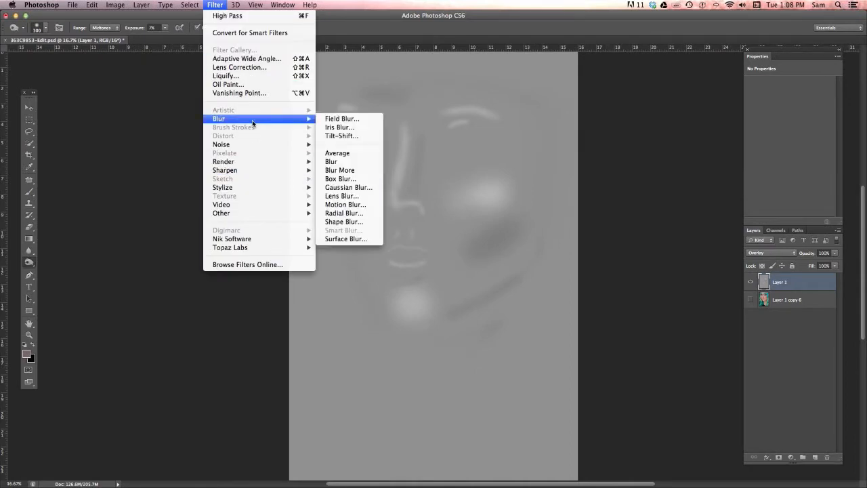
click(347, 187)
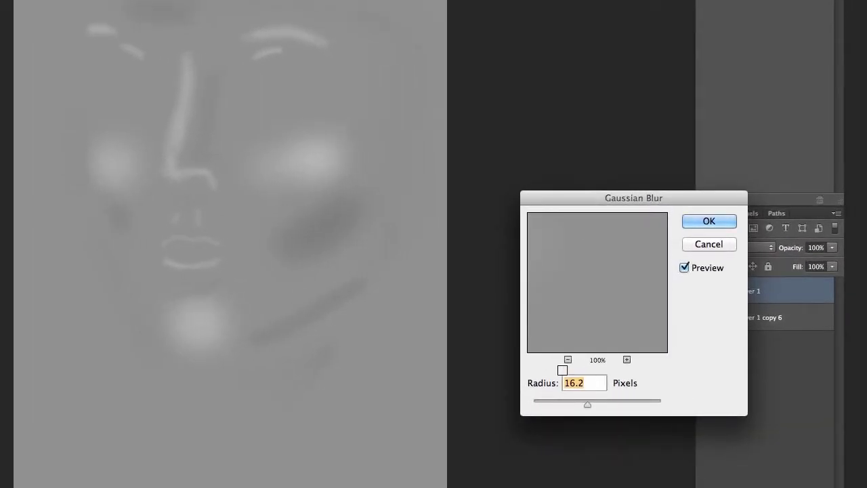
drag(586, 406, 597, 407)
click(683, 269)
click(683, 270)
click(683, 268)
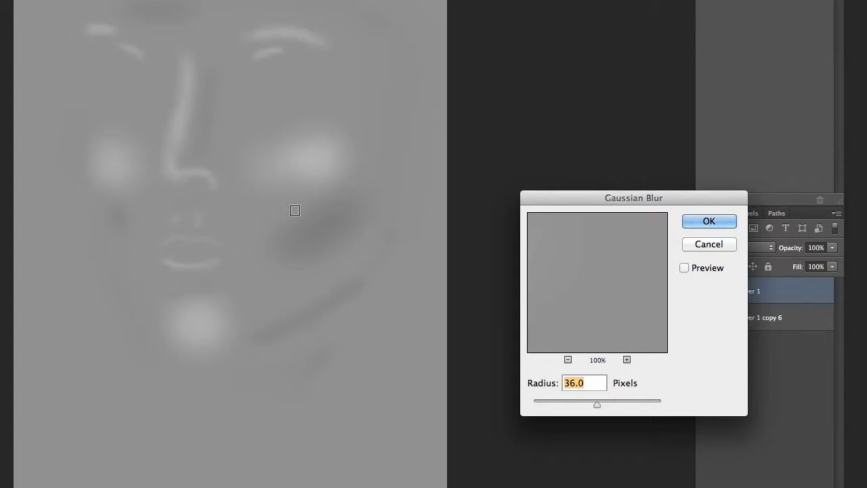
click(682, 270)
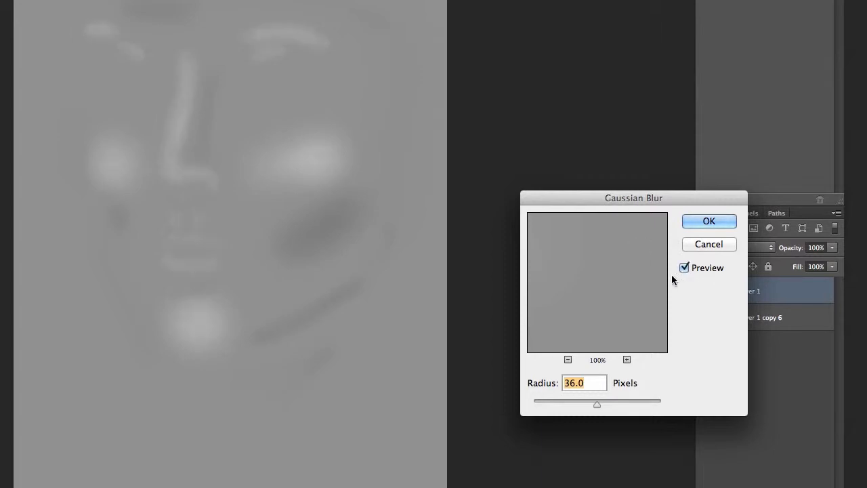
click(704, 224)
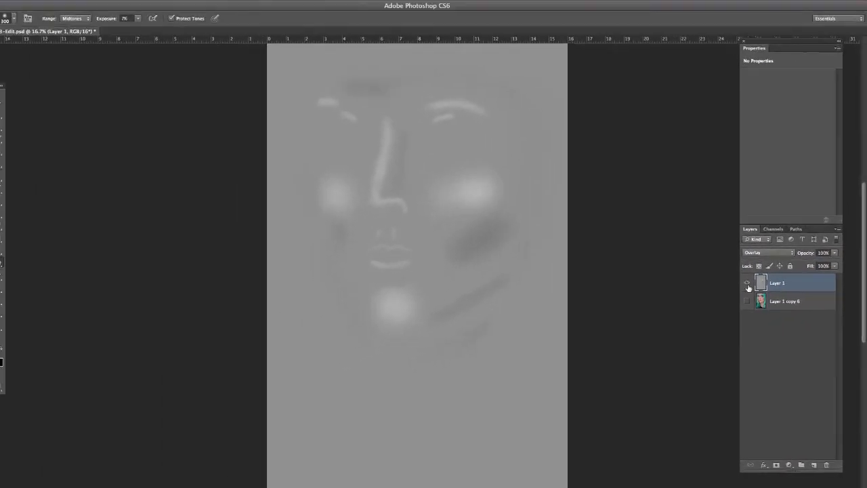
Step: Show Layer 1 copy 6 again and toggle Layer 1 off and on to compare the contouring on the portrait
click(707, 317)
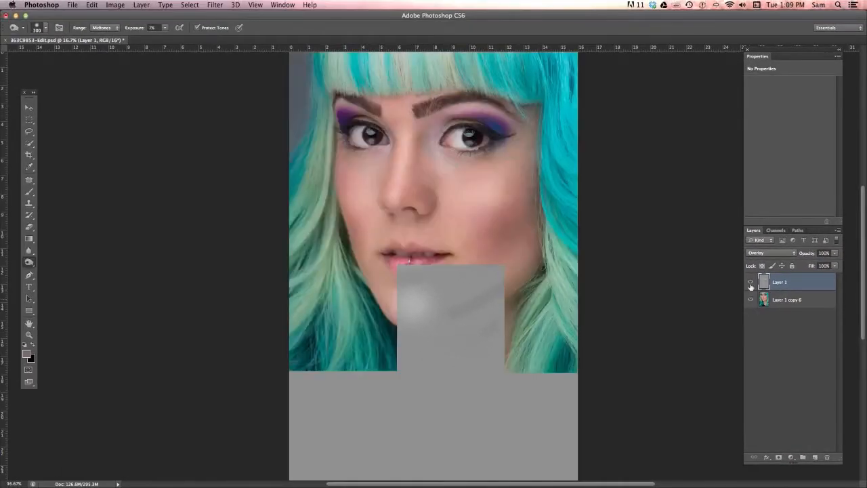
click(750, 283)
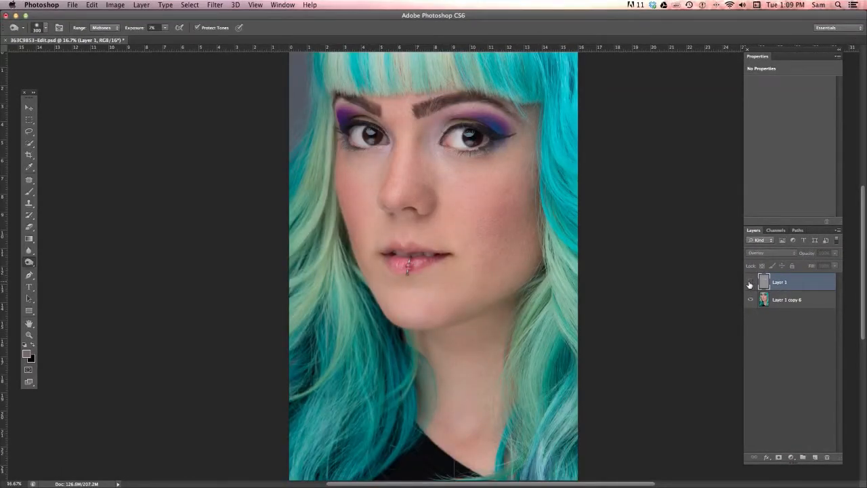
click(749, 283)
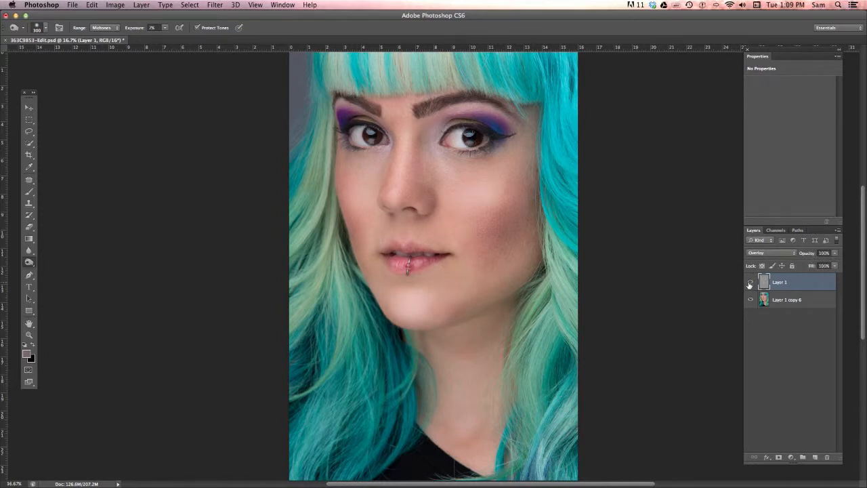
Step: Reduce Layer 1's opacity to 79% and toggle its visibility to compare the softened contouring
click(833, 254)
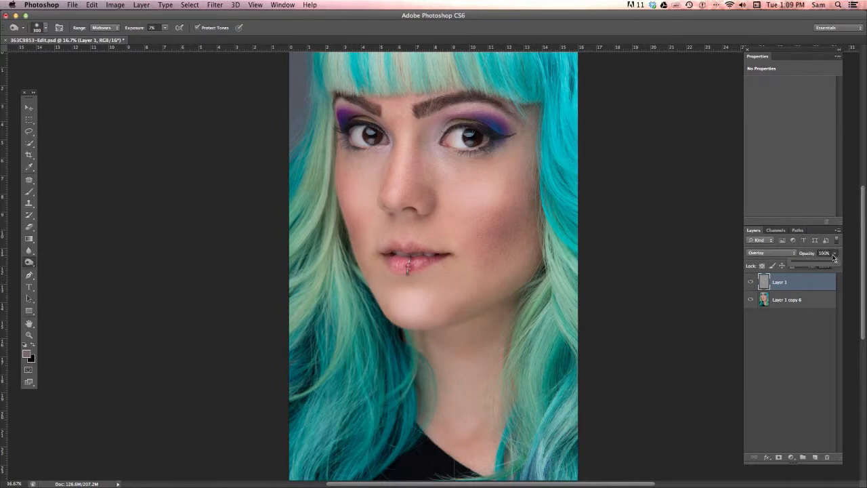
drag(836, 265, 824, 266)
drag(826, 263, 827, 262)
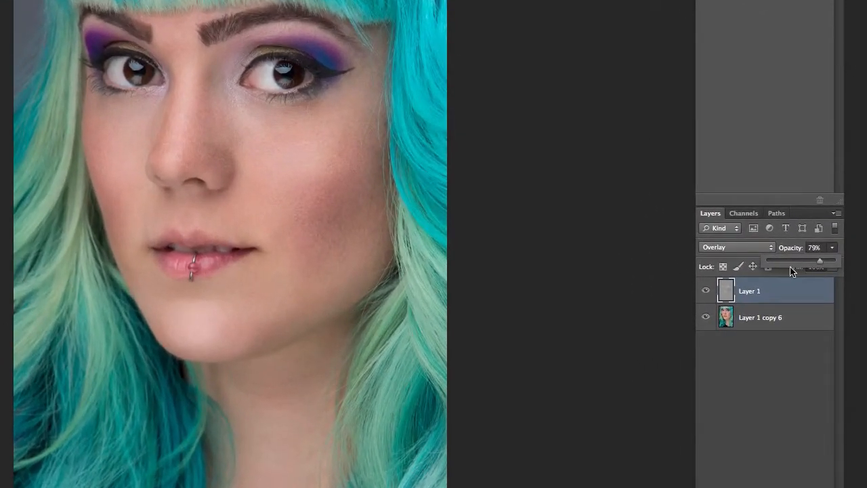
click(706, 291)
click(707, 292)
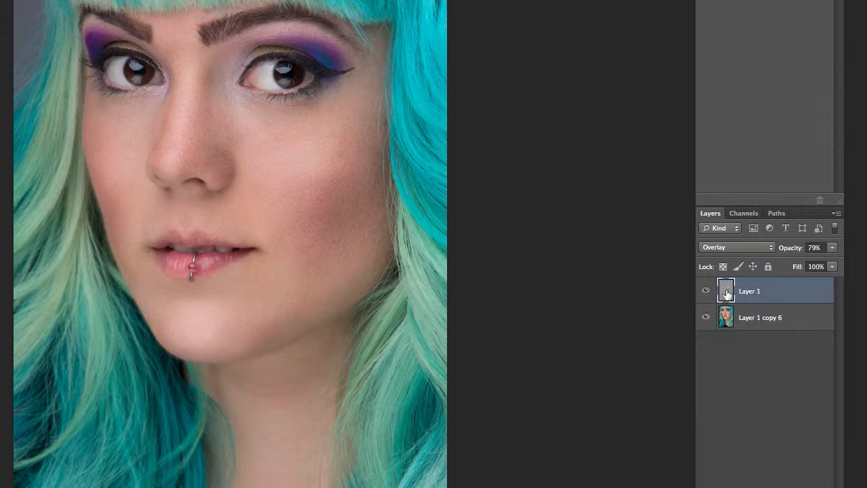
Step: Hide Layer 1 and add a Curves adjustment layer directly above Layer 1 copy 6
click(705, 291)
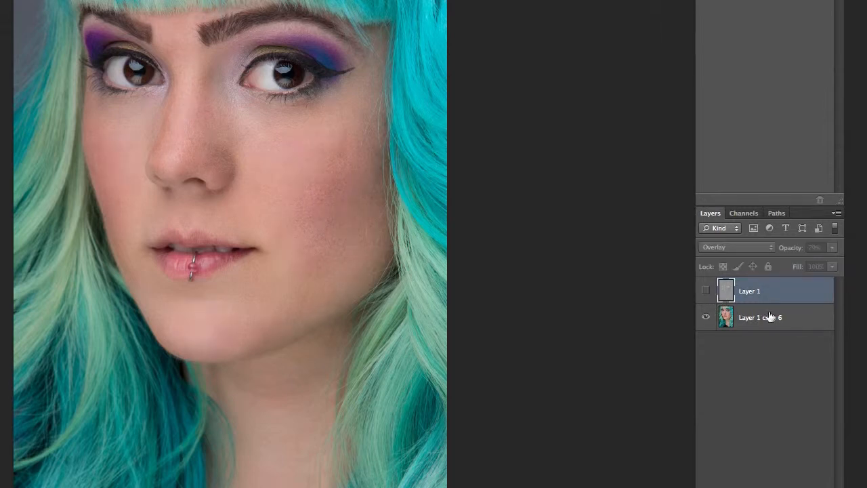
click(741, 322)
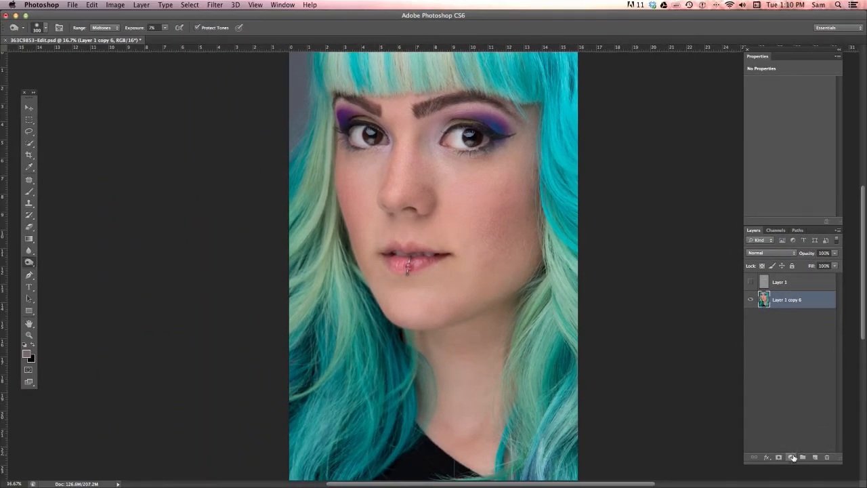
click(791, 458)
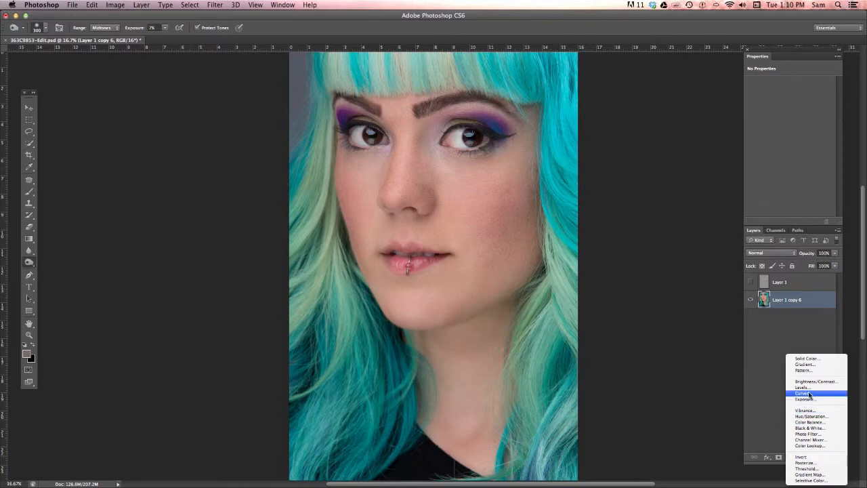
click(808, 394)
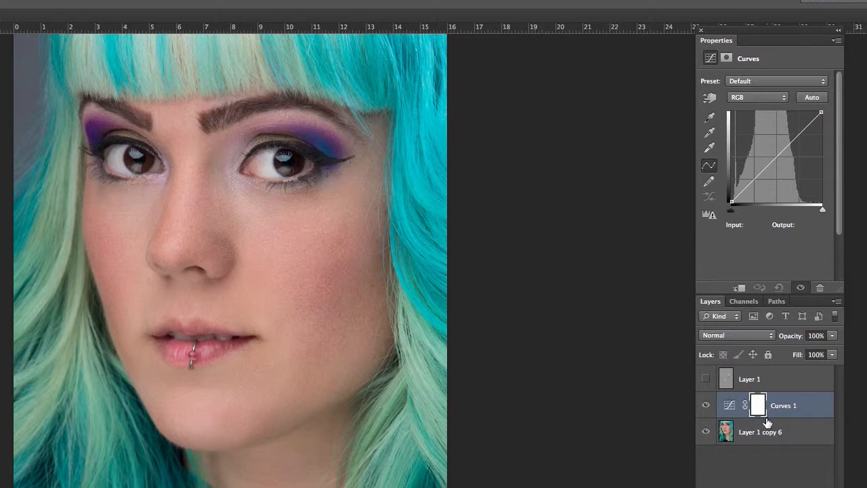
Step: Duplicate the Curves layer, brighten the copy by moving its white point to input 89, output 255, and hide it
key(ctrl+j)
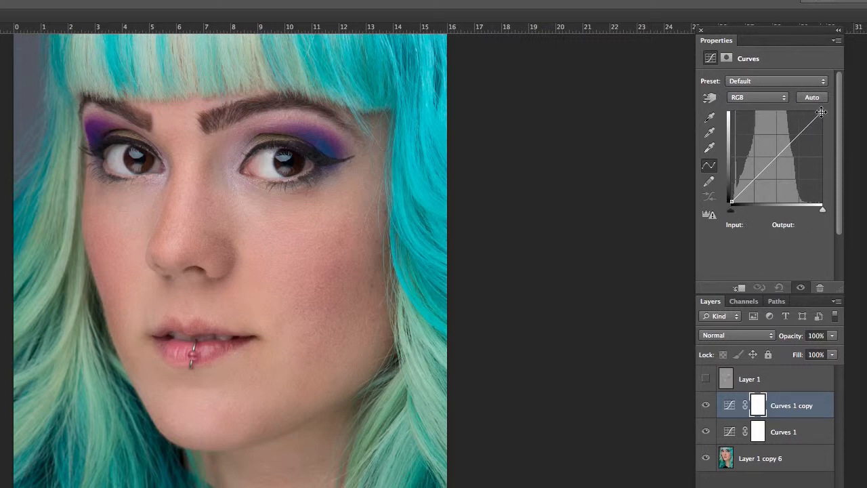
drag(819, 112, 760, 112)
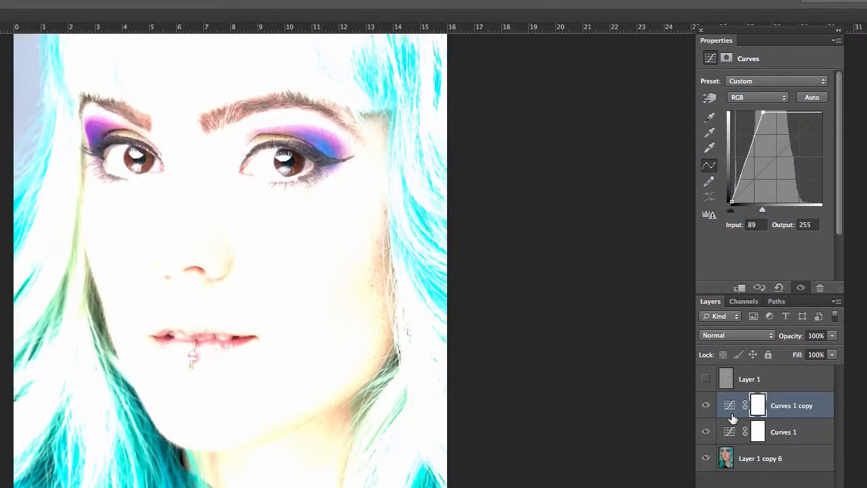
click(706, 405)
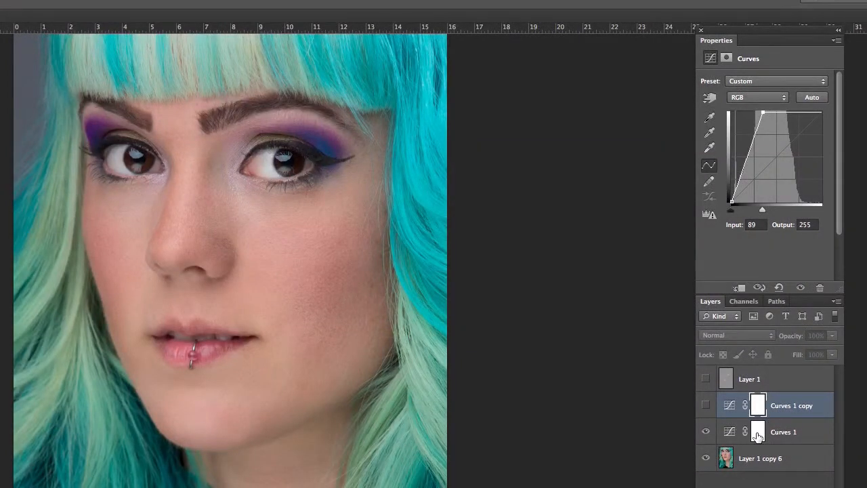
Step: Darken the Curves 1 layer with a curve point at input 120, output 12, and hide it
click(758, 434)
click(729, 435)
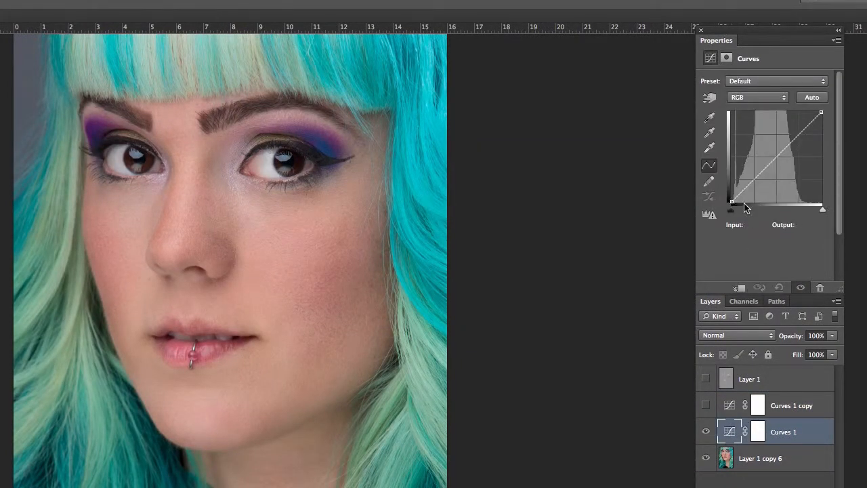
drag(736, 198, 774, 197)
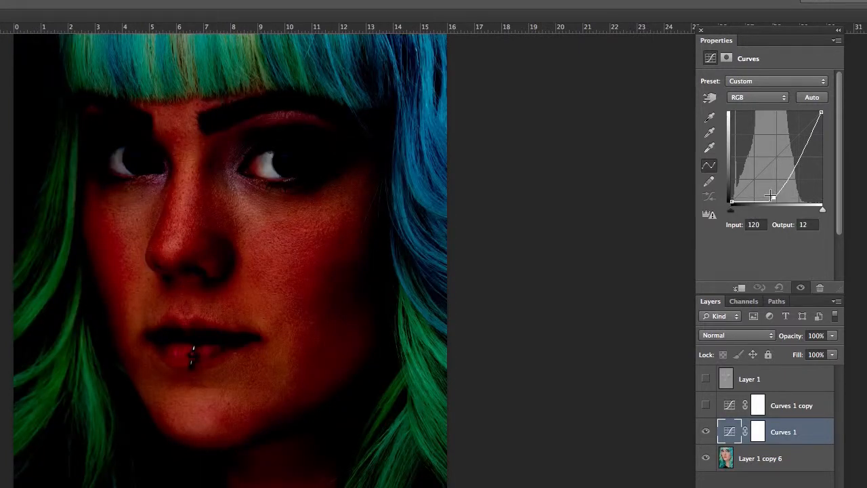
click(706, 433)
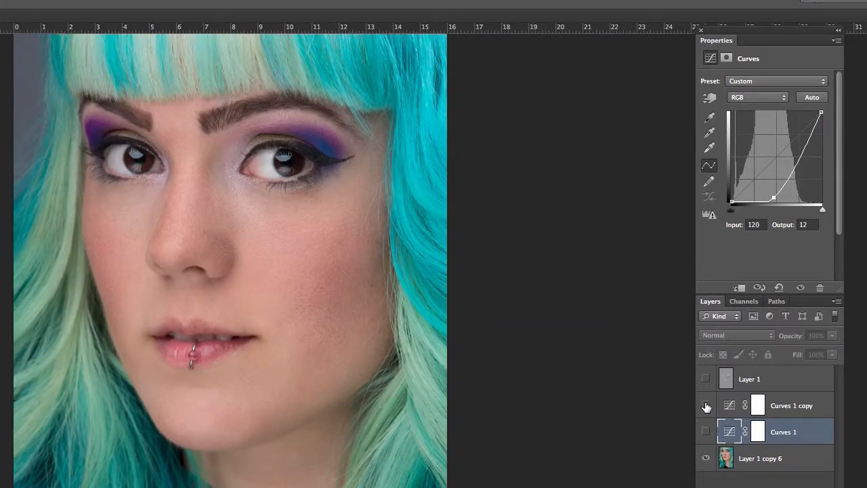
Step: Show the brightening Curves copy, rename it "dodge" and invert its layer mask to black
click(707, 407)
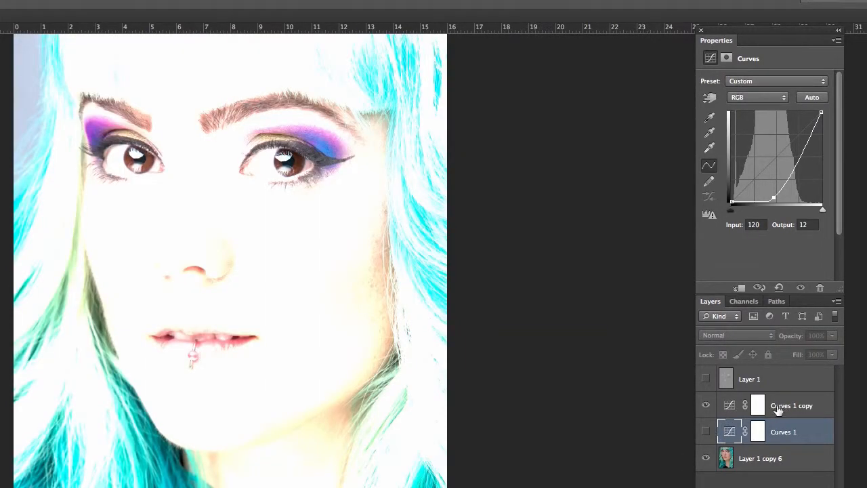
double_click(779, 406)
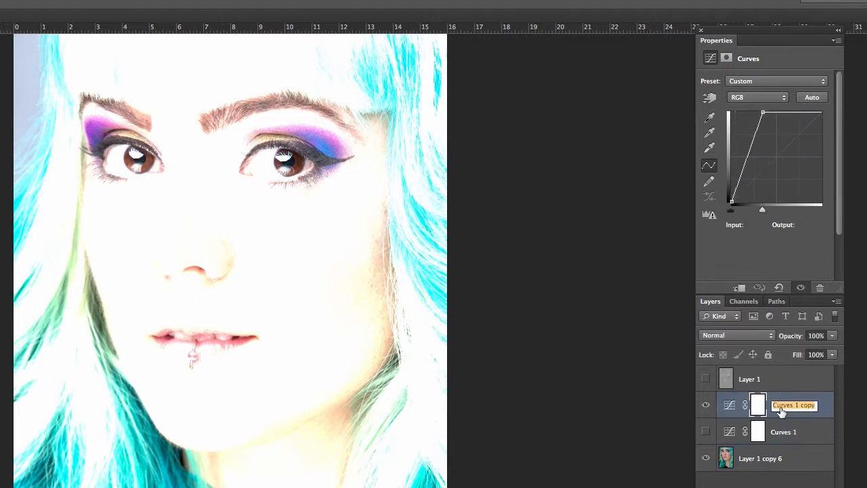
text(dodge)
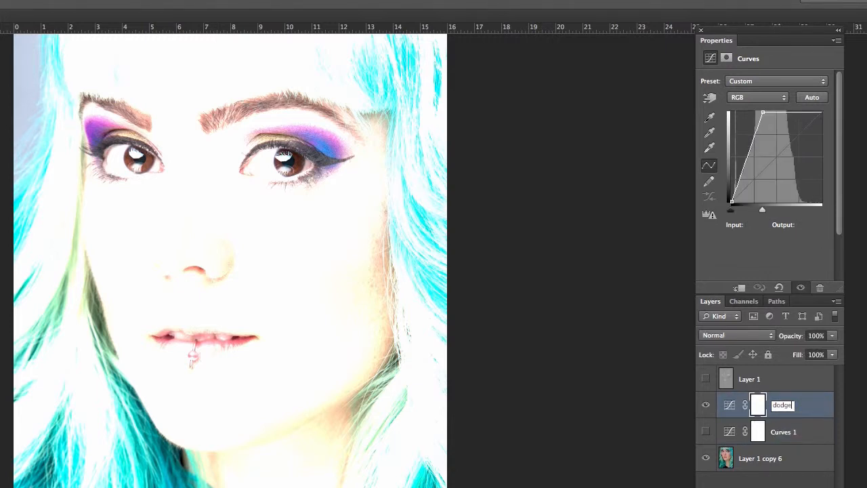
key(Return)
click(757, 408)
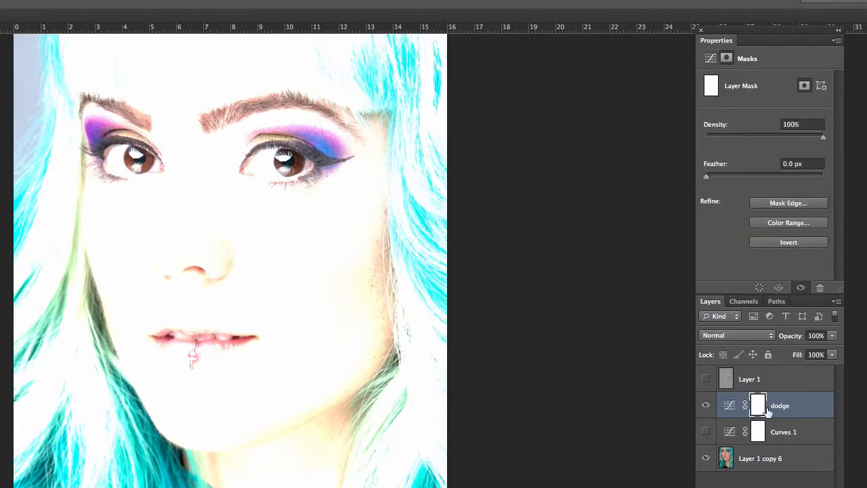
key(ctrl+i)
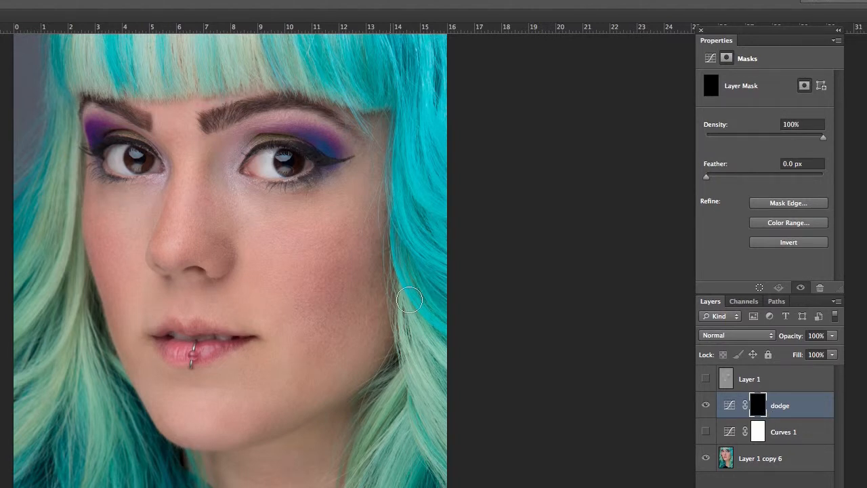
Step: Paint thin highlight strokes on the dodge mask with a smaller brush along the nose, cheekbones, eyelids, lips and chin
key(bracketleft)
key(bracketleft)
key(bracketleft)
mouse_move(185, 173)
mouse_down()
mouse_move(172, 261)
mouse_move(210, 263)
mouse_up()
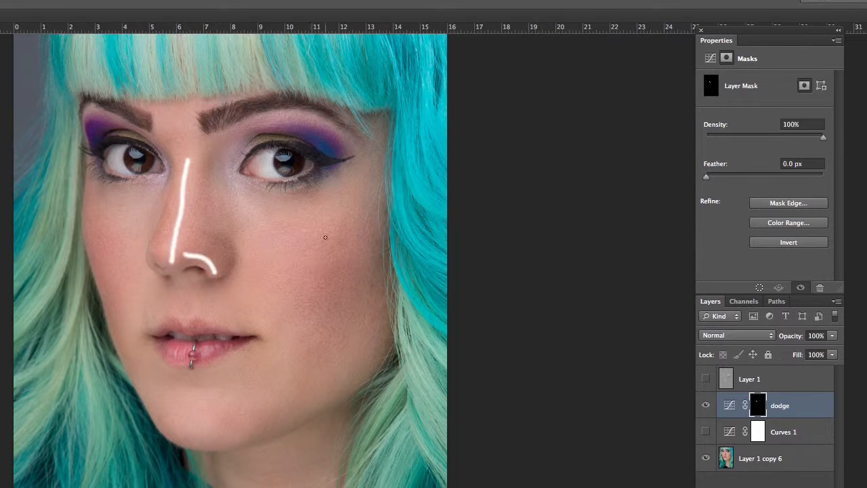
drag(332, 232, 283, 277)
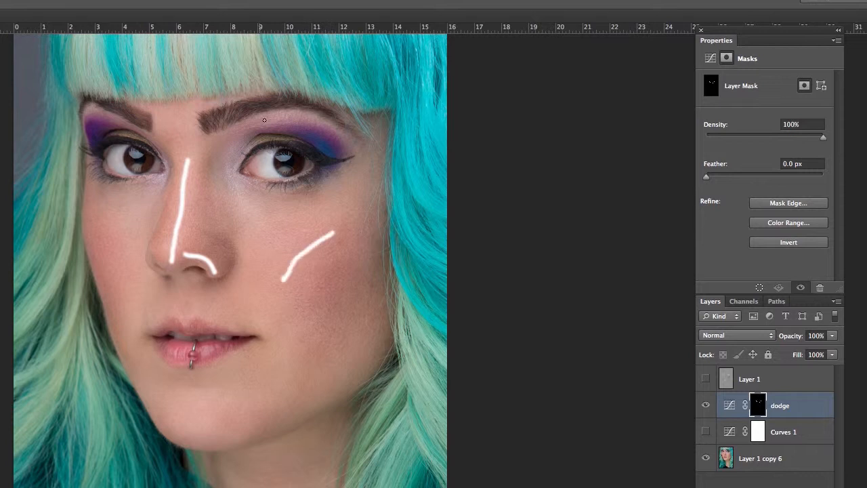
drag(271, 125, 305, 131)
drag(100, 238, 115, 257)
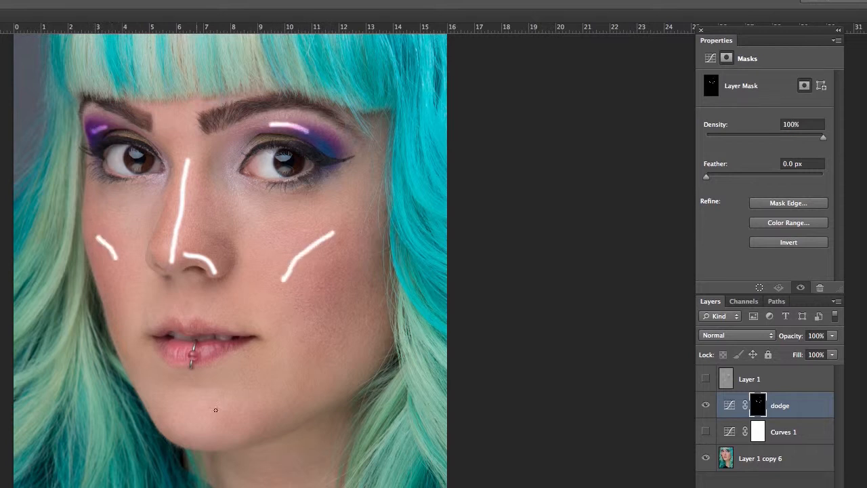
mouse_move(186, 418)
mouse_down()
mouse_move(200, 428)
mouse_move(225, 416)
mouse_up()
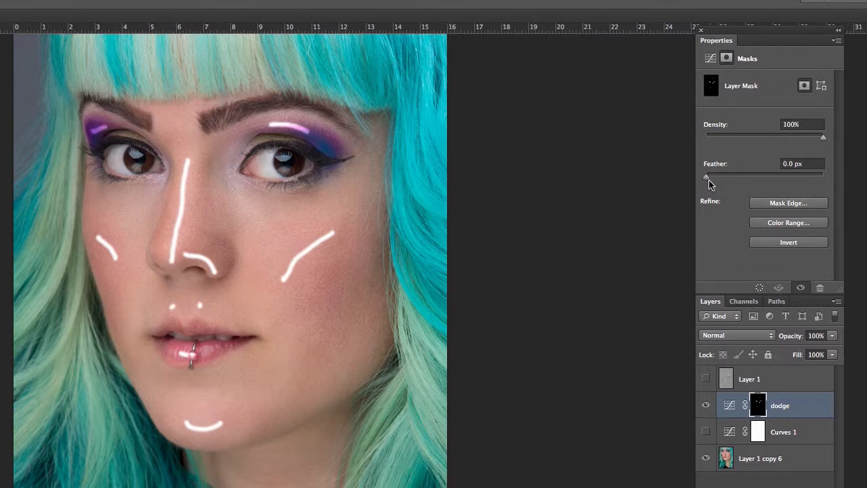
Step: Feather the dodge mask to 104.1 px and toggle the layer's visibility to compare the highlights
drag(707, 178, 781, 179)
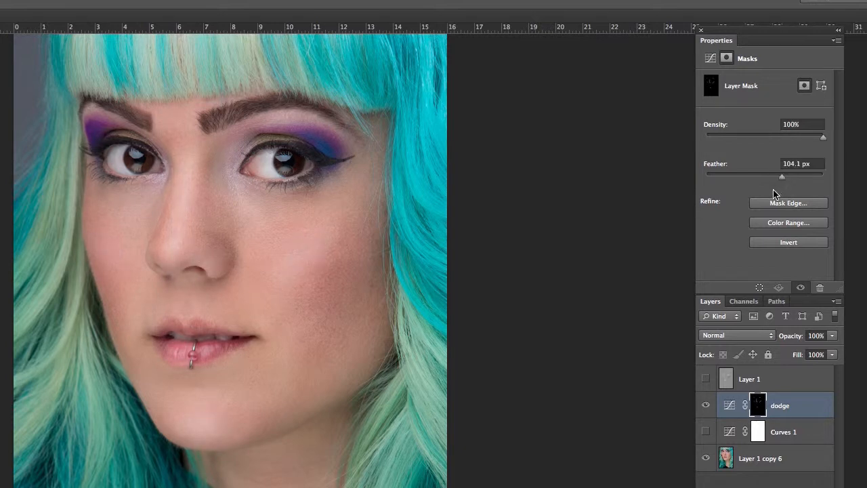
click(706, 405)
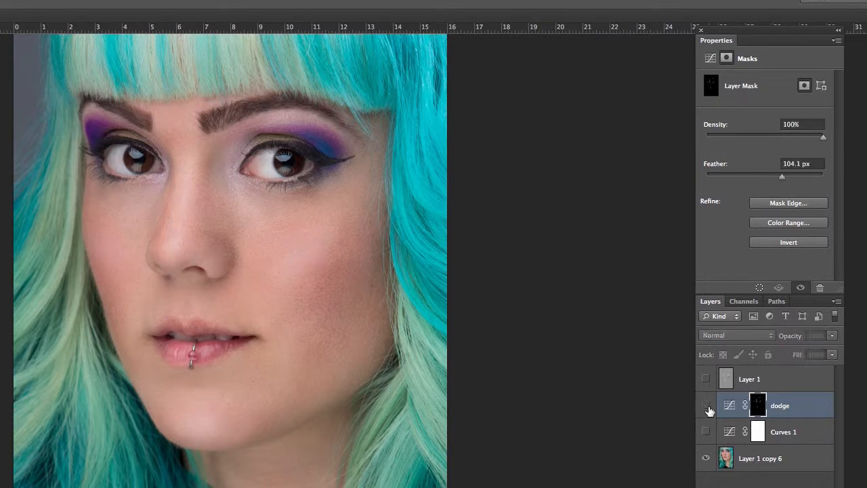
click(706, 406)
click(705, 407)
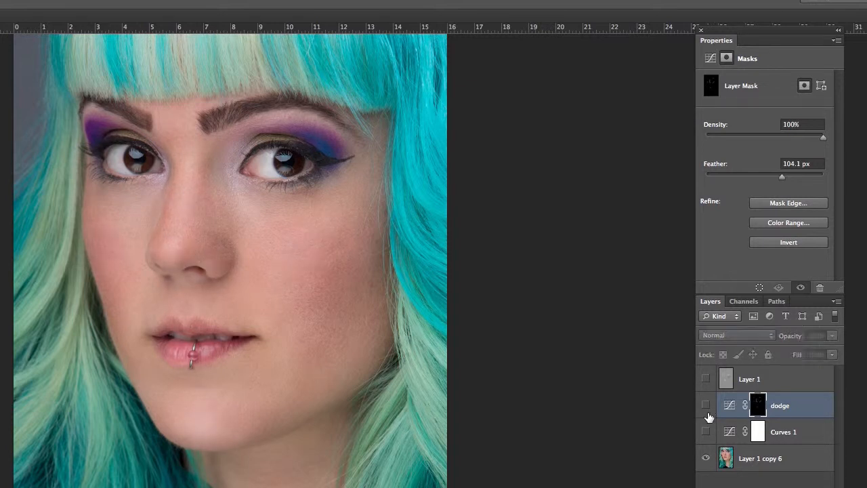
click(706, 407)
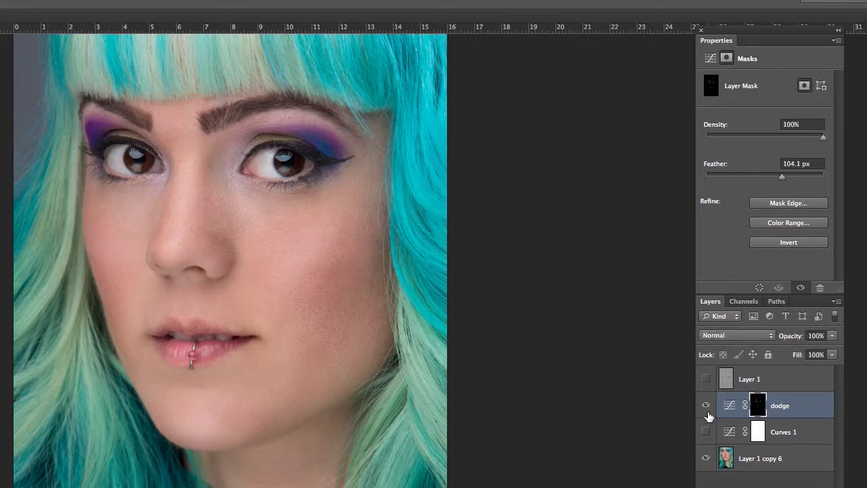
Step: Show the darkening Curves 1 layer and invert its mask to black
click(706, 431)
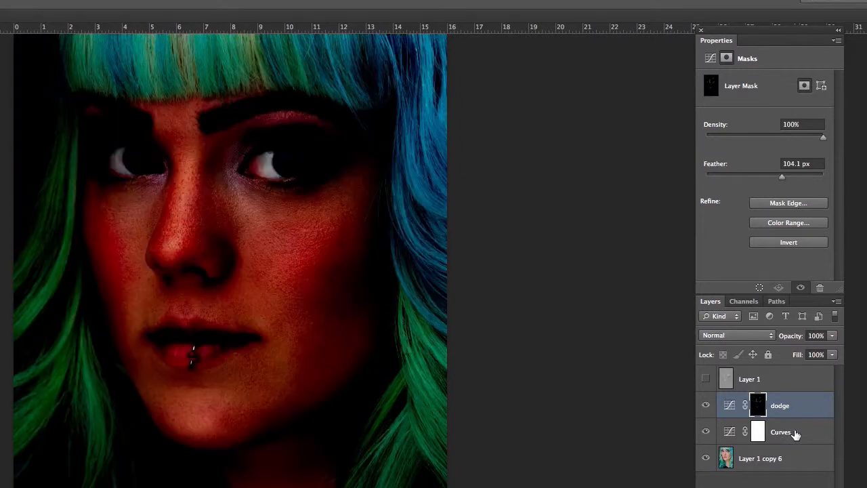
click(759, 437)
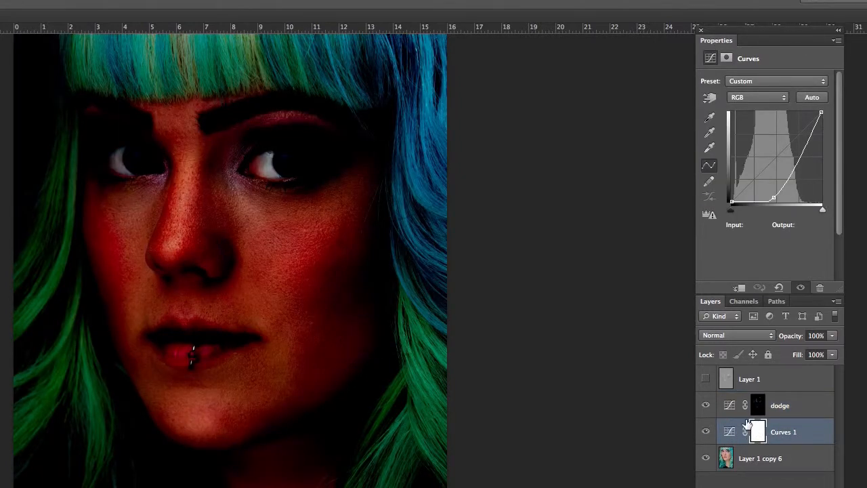
key(ctrl+i)
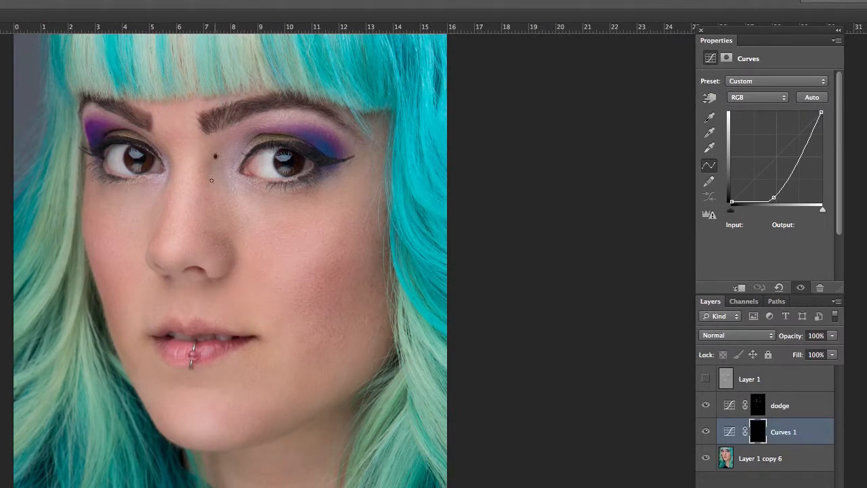
Step: Paint thin shadow strokes on the Curves 1 mask beside and under the nose, below the cheekbones and lower lip, and along the jaw
drag(211, 180, 212, 224)
mouse_move(309, 301)
mouse_down()
mouse_move(330, 302)
mouse_move(348, 289)
mouse_up()
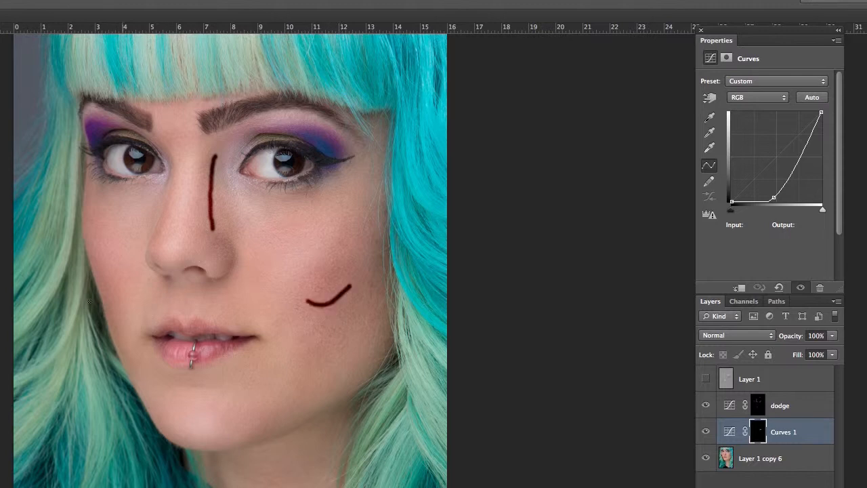
drag(106, 278, 125, 297)
drag(187, 376, 201, 374)
drag(316, 387, 379, 337)
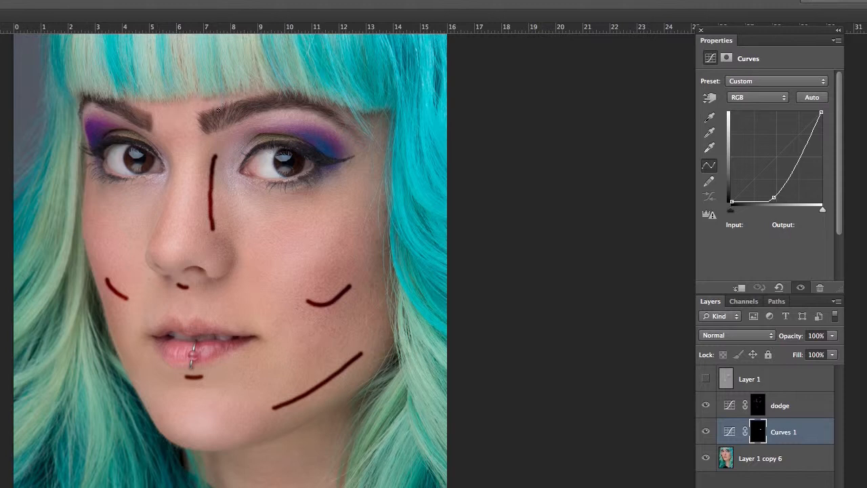
Step: Feather the Curves 1 mask to 126.6 px and toggle the layer off and on to compare the shadows
click(758, 433)
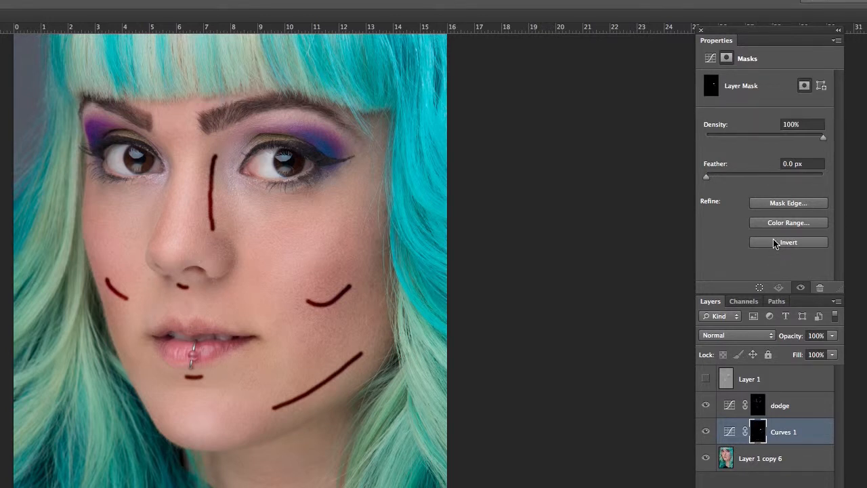
drag(708, 178, 784, 176)
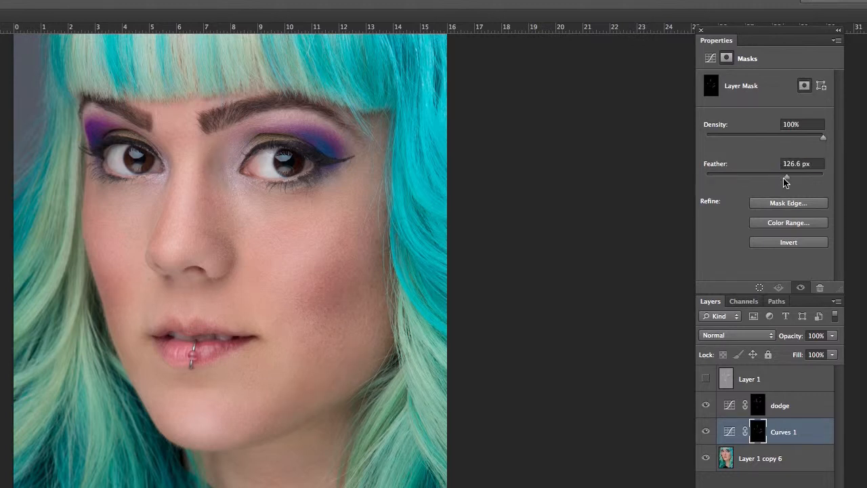
click(706, 433)
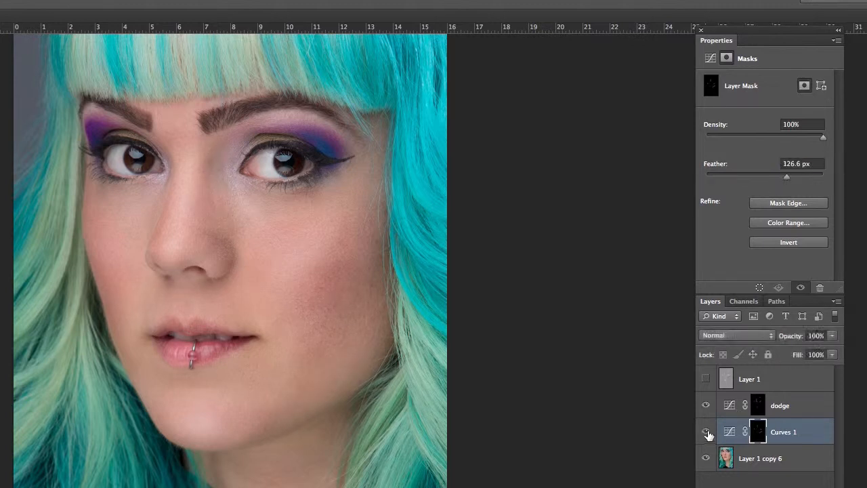
click(706, 433)
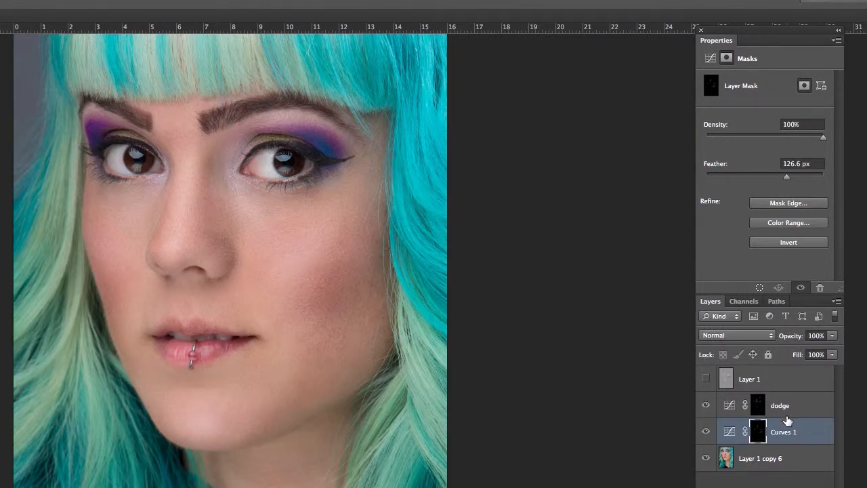
Step: Duplicate Layer 1 copy 6 and merge the duplicate with the Curves 1 and dodge layers above it
click(726, 459)
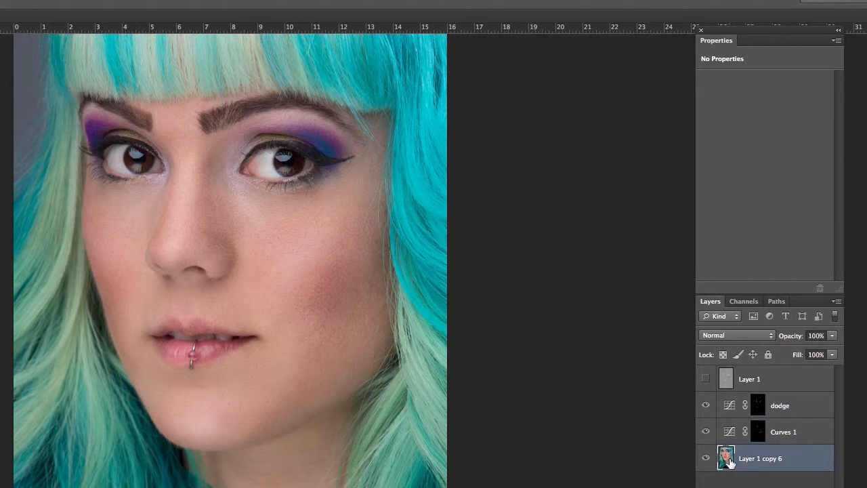
key(ctrl+j)
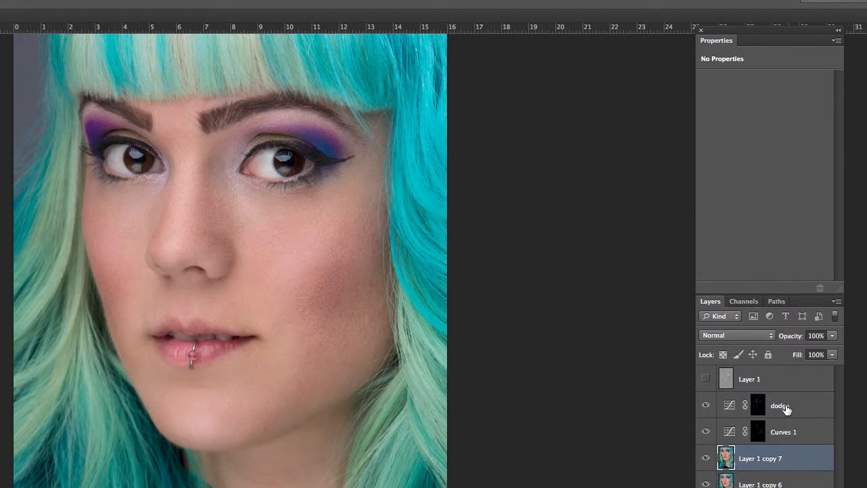
shift+click(785, 408)
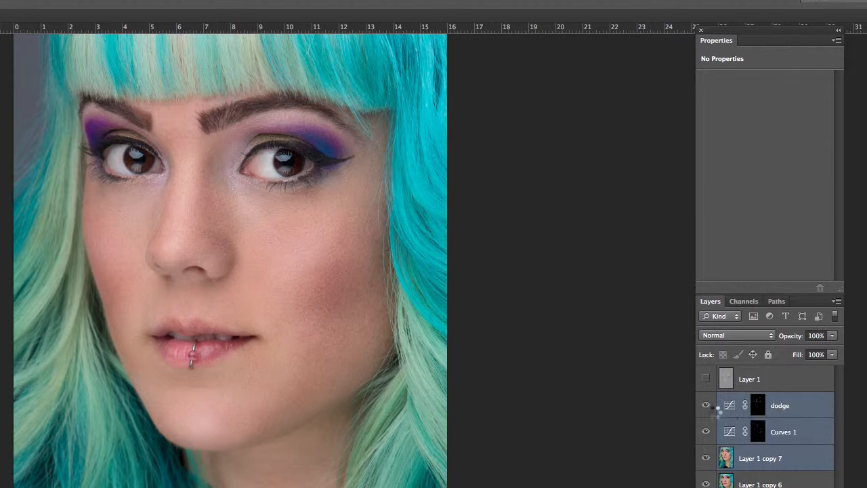
key(ctrl+e)
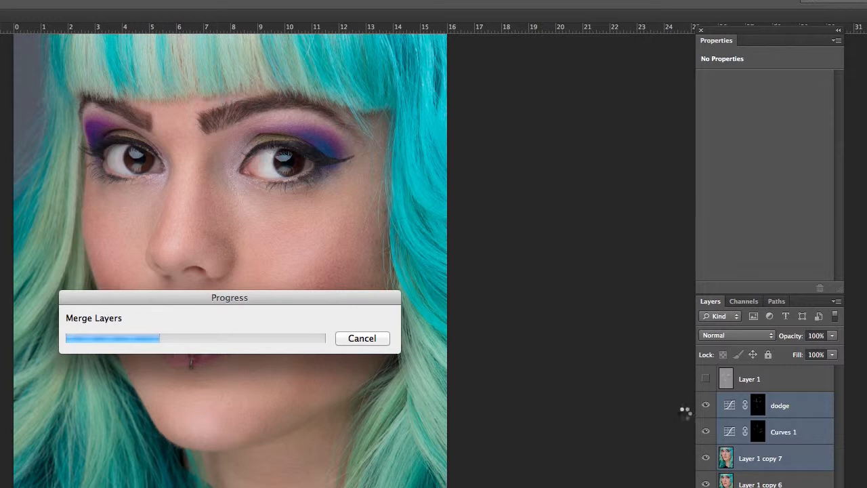
Step: Toggle the visibility of the merged dodge layer and the gray Layer 1 in turn to compare both contouring methods
click(706, 406)
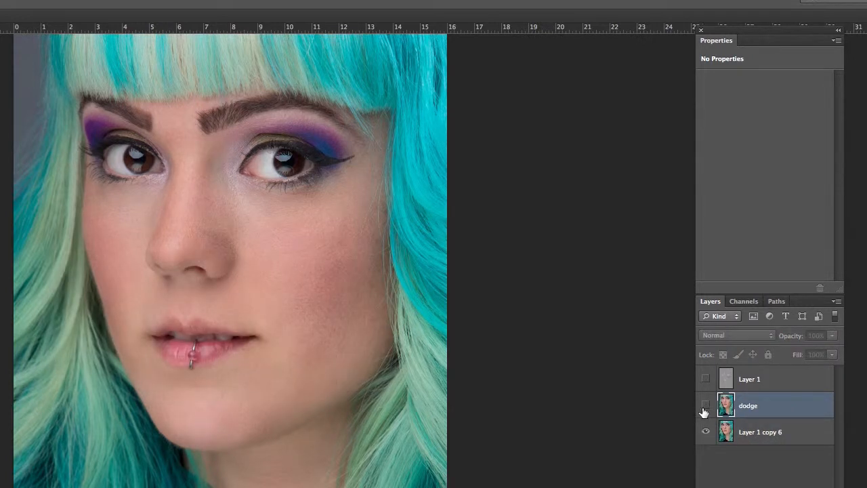
click(705, 406)
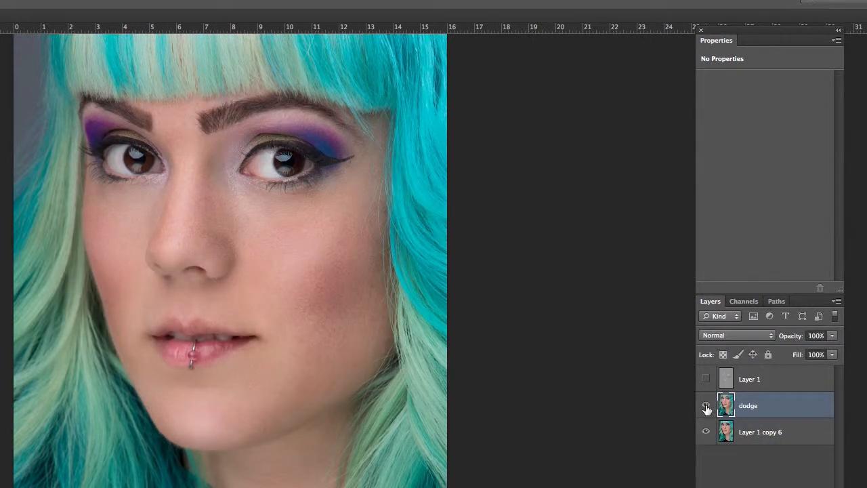
click(706, 407)
click(706, 380)
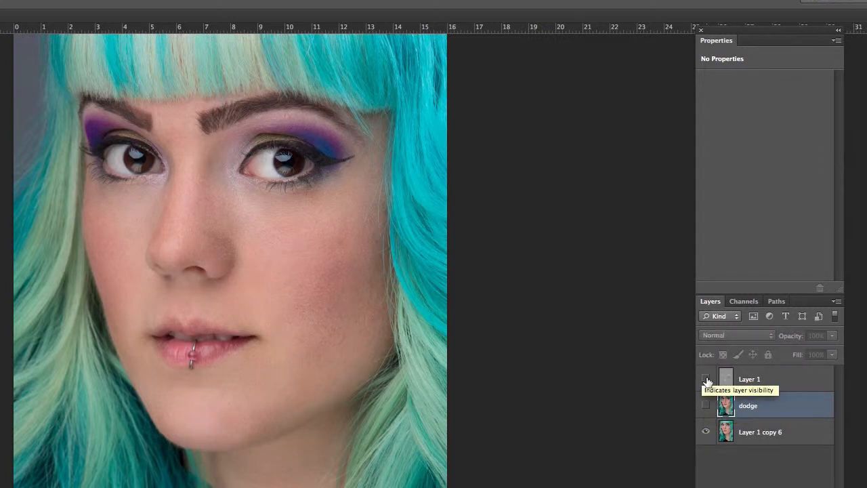
click(707, 380)
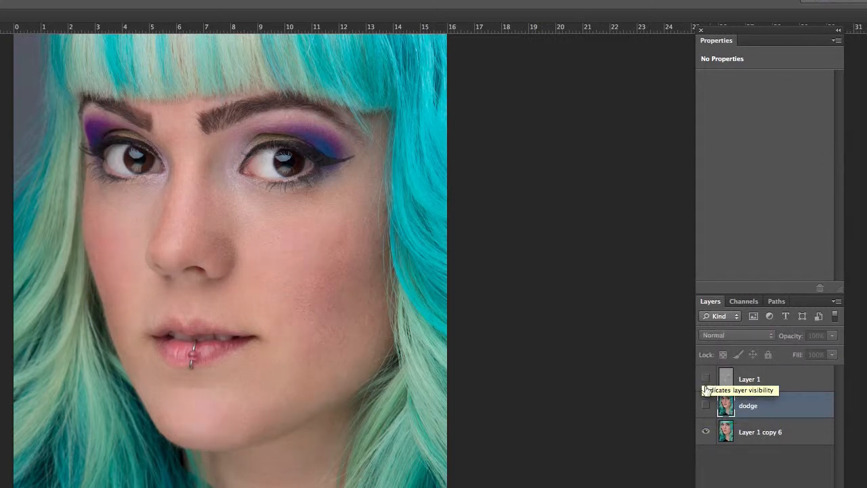